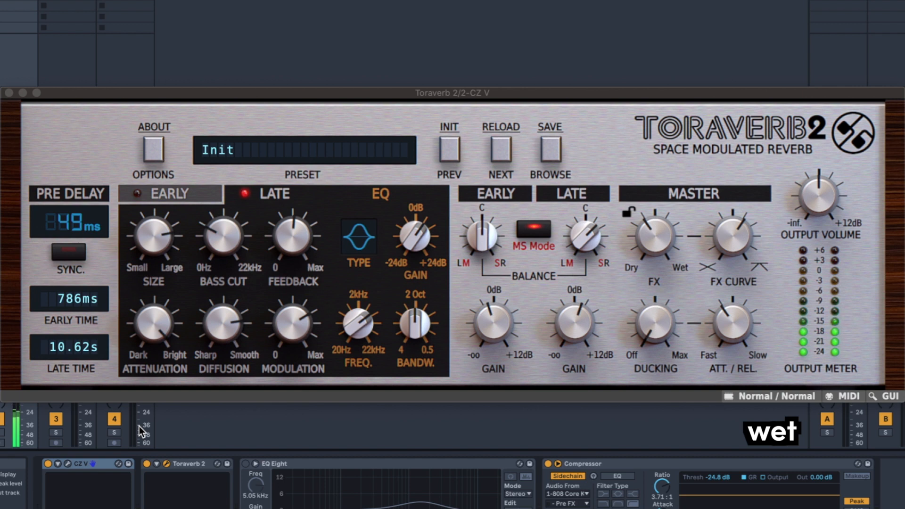
# - Set the late attenuation to 12750 Hz and compare the CZ V track with Toraverb 2 bypassed and active
pyautogui.moveTo(157, 339); pyautogui.dragTo(155, 345)
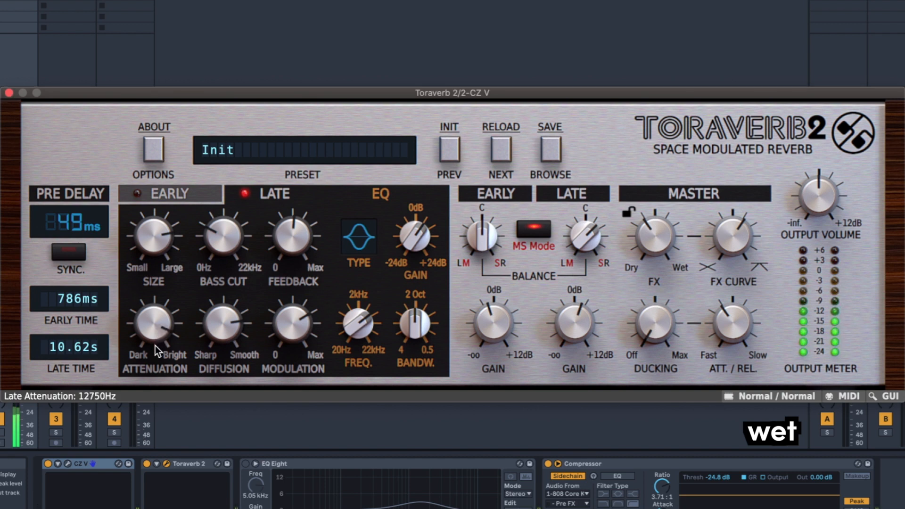
pyautogui.click(147, 464)
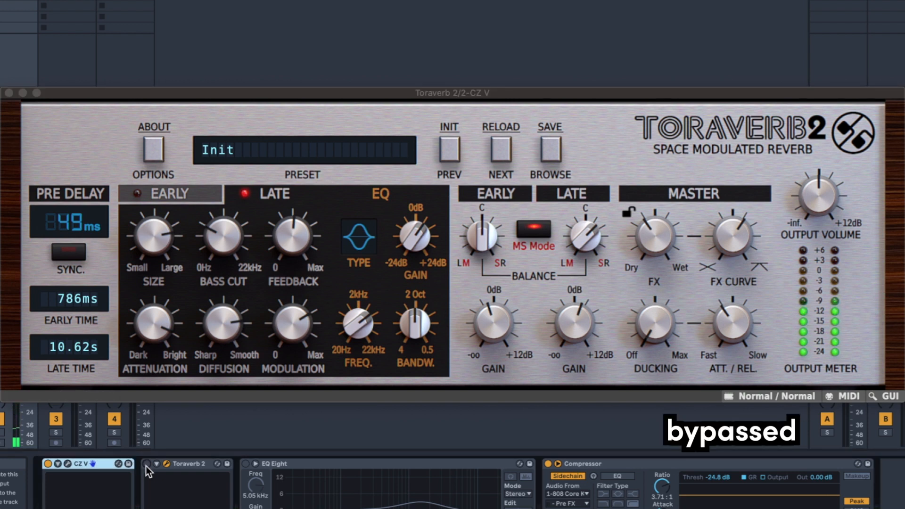
pyautogui.click(147, 465)
# - Compare the Early and Late sections, and in Early reduce the size well below its midpoint and set the diffusion to 6%
pyautogui.click(193, 201)
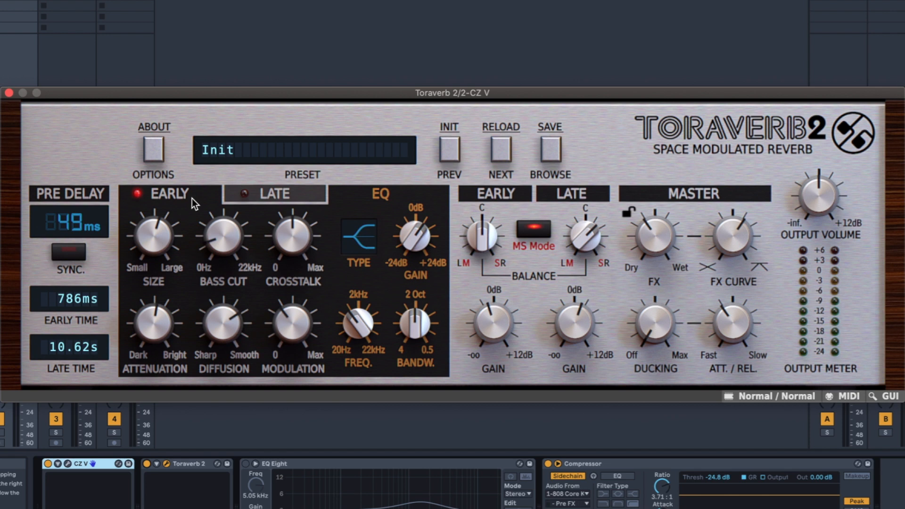
pyautogui.click(281, 196)
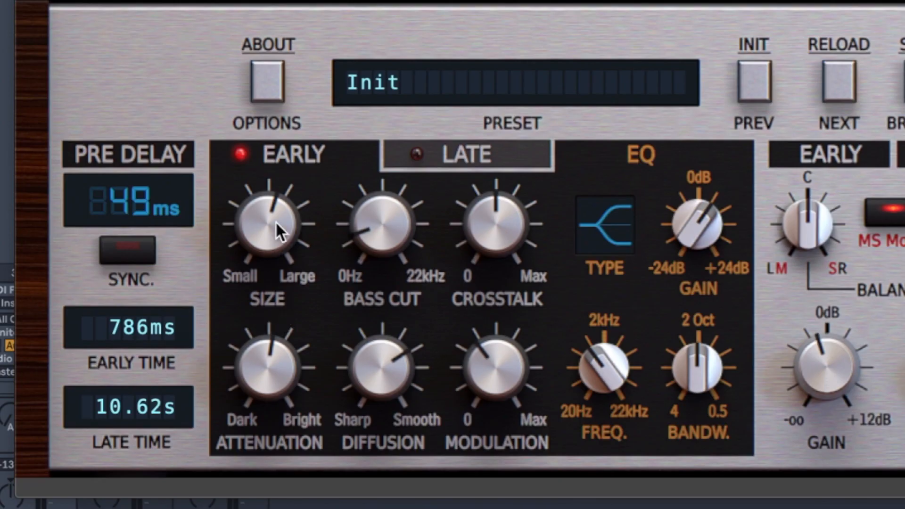
pyautogui.moveTo(275, 221); pyautogui.dragTo(283, 243)
pyautogui.moveTo(376, 392); pyautogui.dragTo(377, 462)
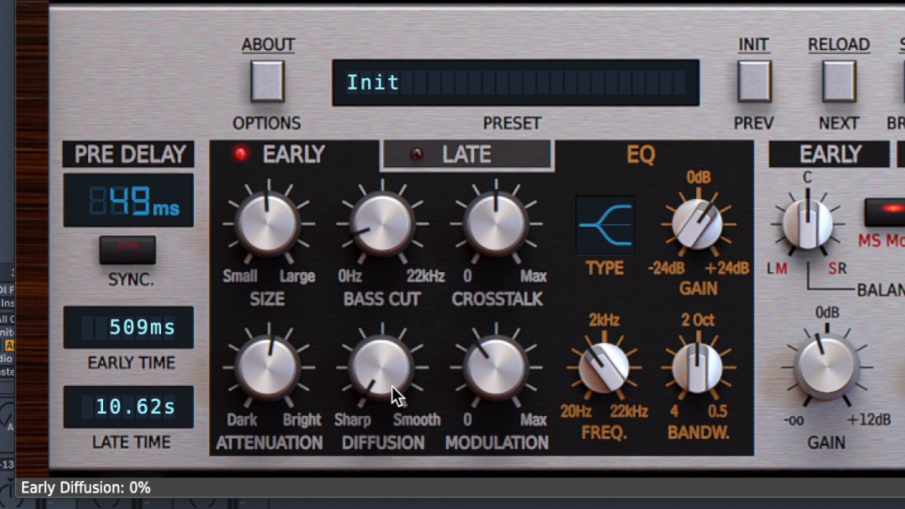
pyautogui.moveTo(389, 370); pyautogui.dragTo(424, 361)
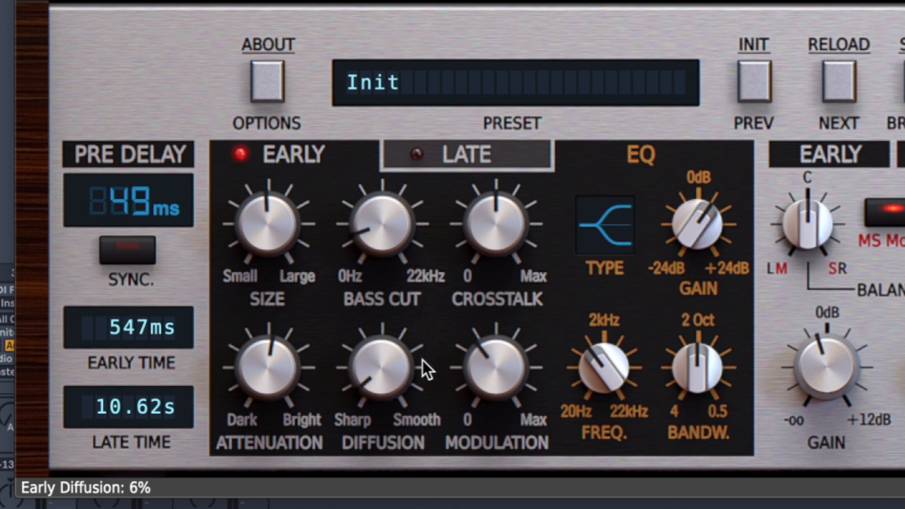
pyautogui.moveTo(280, 229); pyautogui.dragTo(282, 277)
# - Set the early crosstalk to 44% and the modulation to 45%, and make the early attenuation brighter
pyautogui.moveTo(515, 212); pyautogui.dragTo(484, 274)
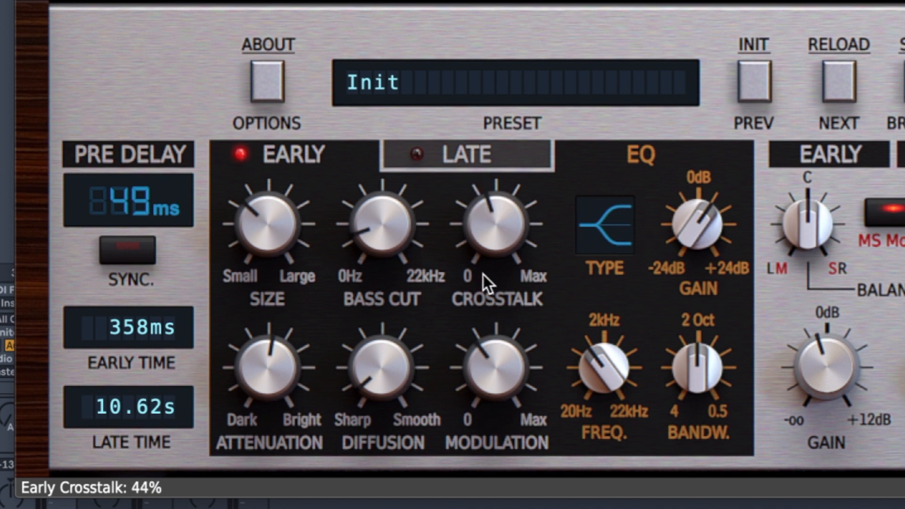
pyautogui.moveTo(500, 369); pyautogui.dragTo(495, 337)
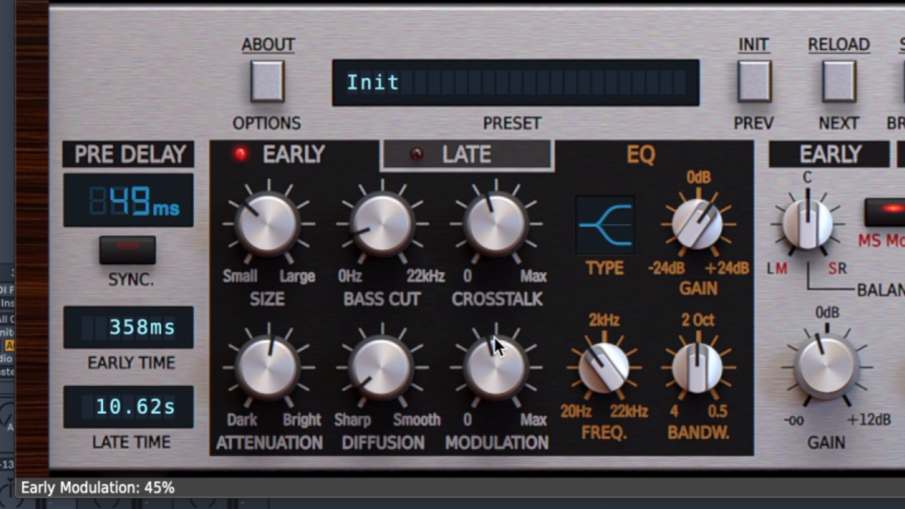
pyautogui.moveTo(272, 361); pyautogui.dragTo(246, 370)
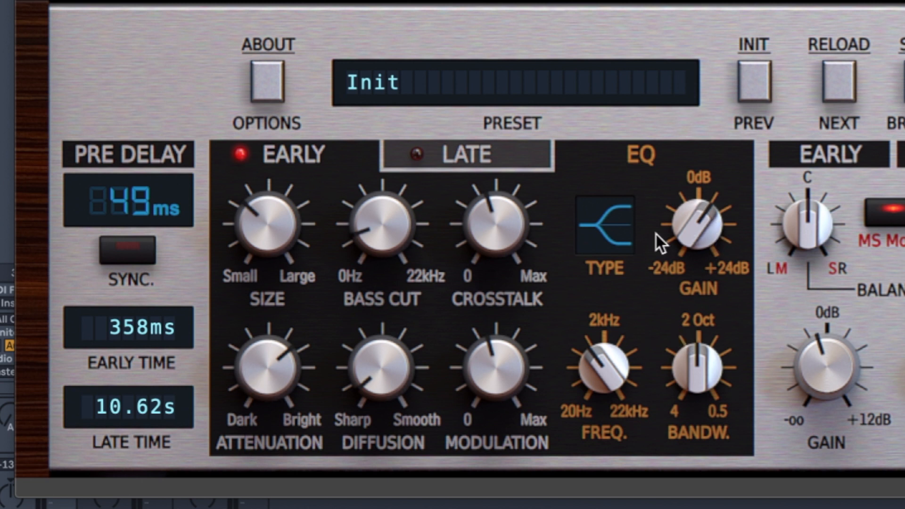
# - Shape the late reverb with a size of 23.7 m, diffusion of 72% and attenuation of 10008 Hz
pyautogui.click(467, 154)
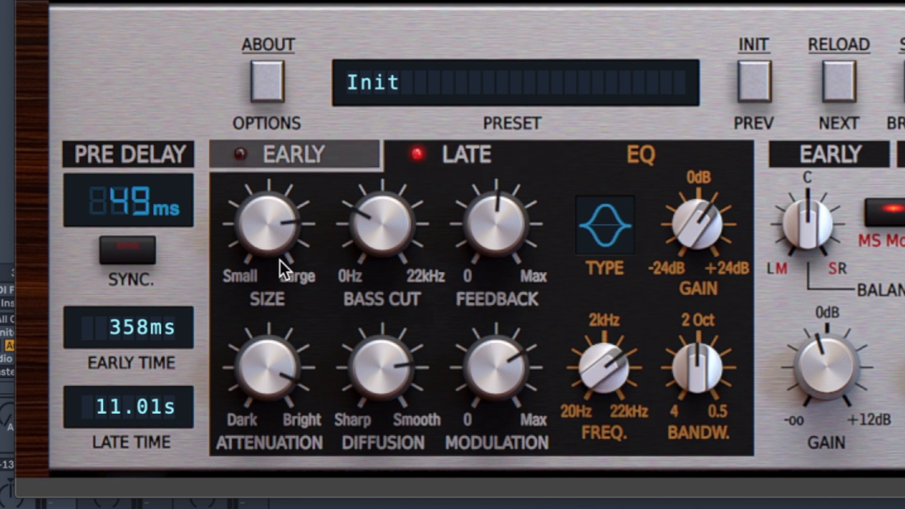
pyautogui.moveTo(277, 218); pyautogui.dragTo(334, 323)
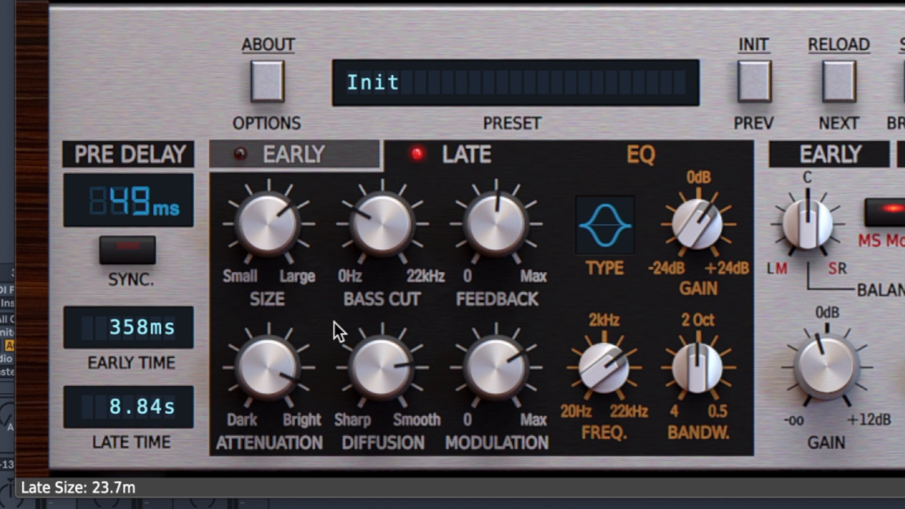
pyautogui.moveTo(375, 366)
pyautogui.mouseDown()
pyautogui.moveTo(380, 505)
pyautogui.moveTo(385, 301)
pyautogui.moveTo(385, 507)
pyautogui.moveTo(369, 378)
pyautogui.mouseUp()
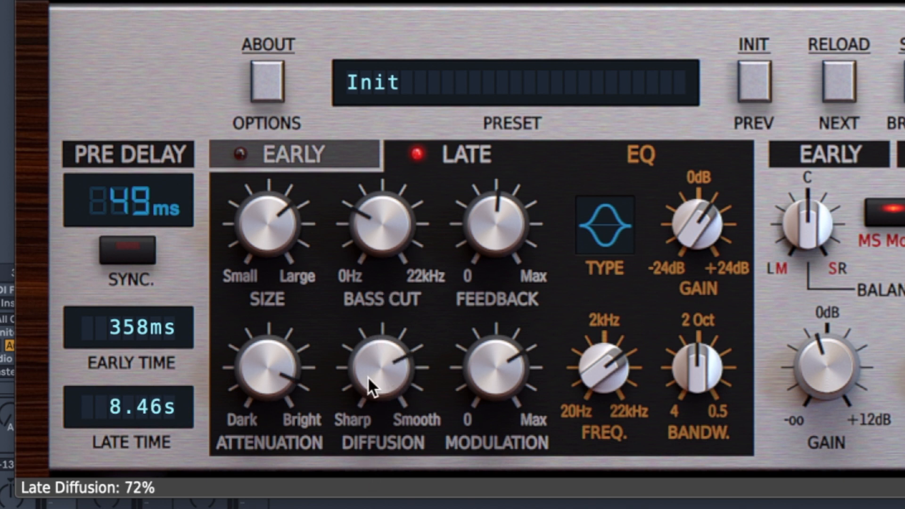
pyautogui.moveTo(272, 372); pyautogui.dragTo(273, 397)
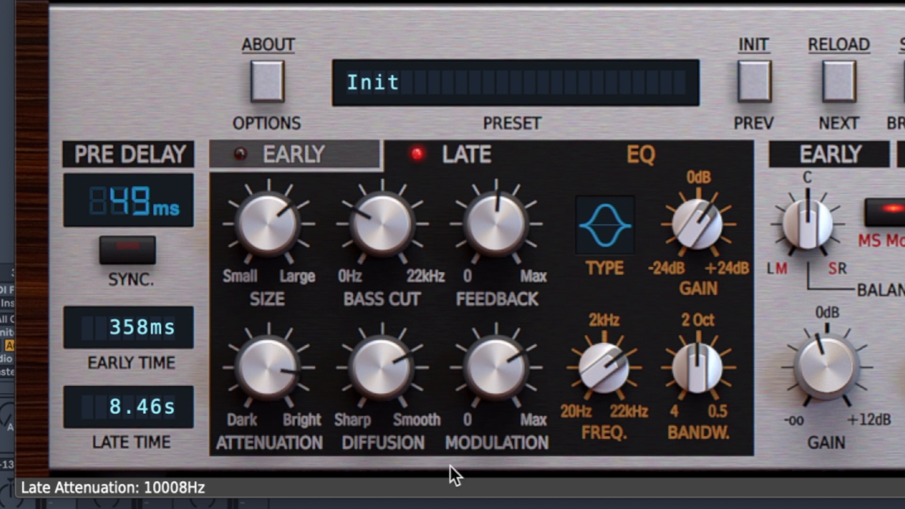
# - Push the late reverb to extremes with feedback at 100%, size at 51.1 m, diffusion at 100% and modulation at maximum
pyautogui.moveTo(509, 224); pyautogui.dragTo(519, 66)
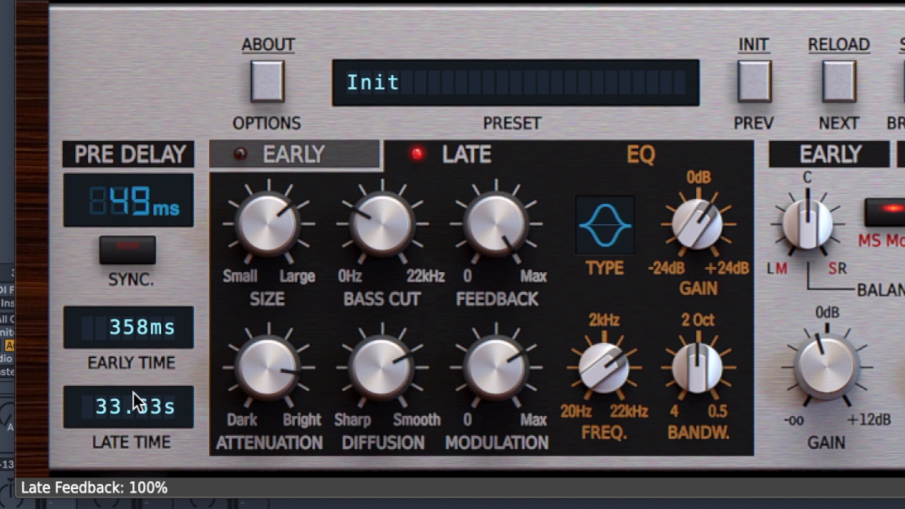
pyautogui.moveTo(269, 233); pyautogui.dragTo(294, 58)
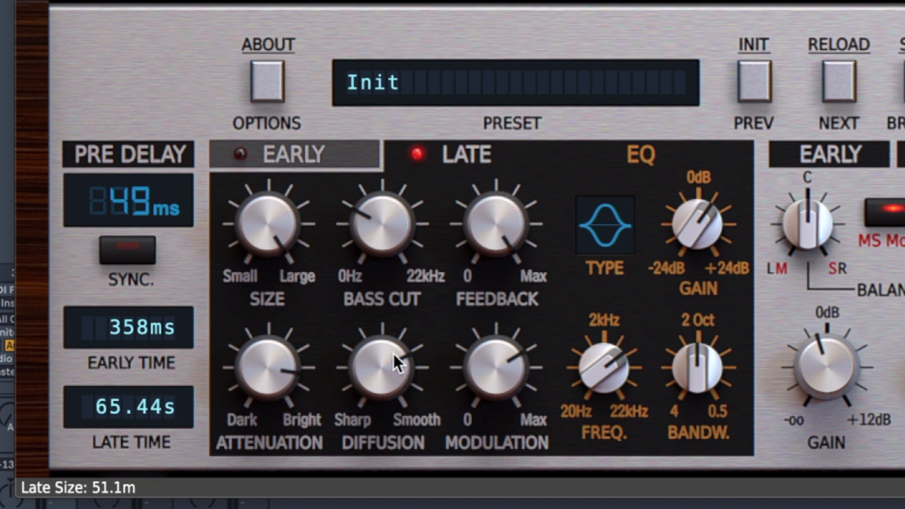
pyautogui.moveTo(393, 357); pyautogui.dragTo(396, 172)
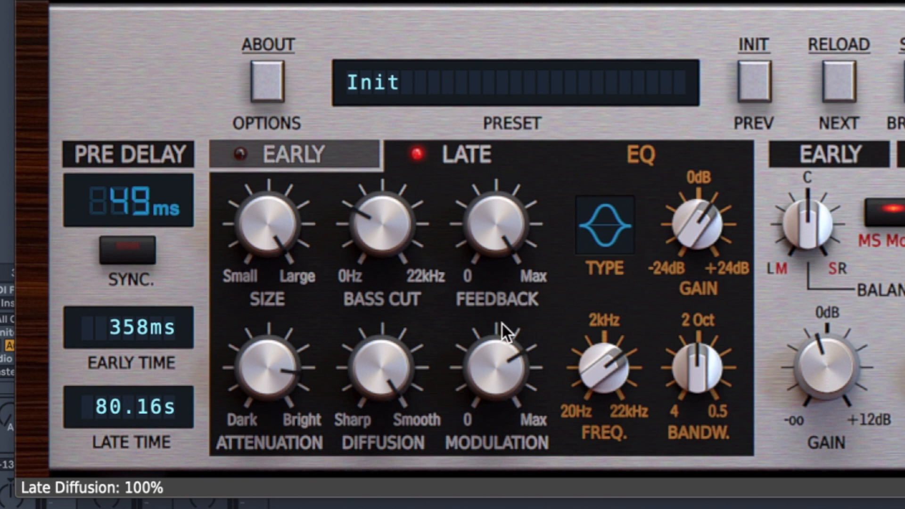
pyautogui.moveTo(502, 333); pyautogui.dragTo(495, 219)
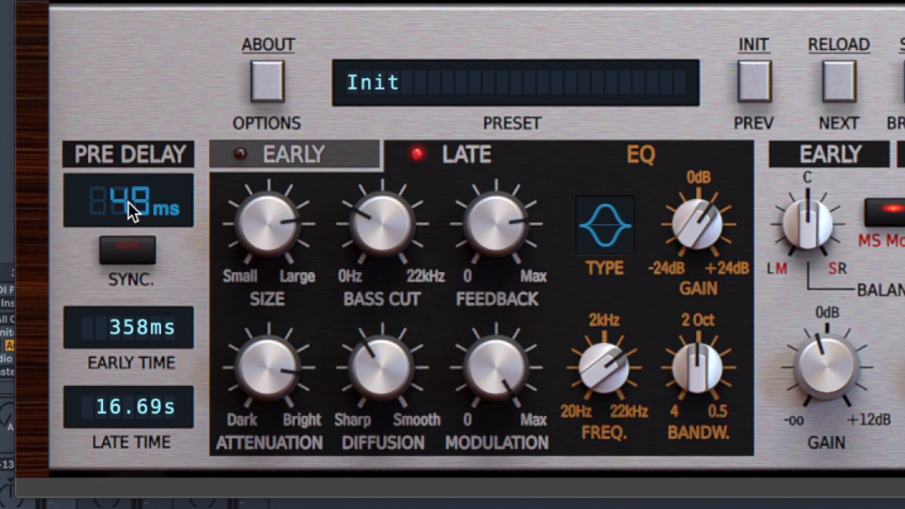
# - Sync the pre-delay to tempo at 1/32 and try the dotted and triplet note scales before returning to full
pyautogui.moveTo(129, 203)
pyautogui.mouseDown()
pyautogui.moveTo(143, 33)
pyautogui.moveTo(121, 264)
pyautogui.moveTo(117, 96)
pyautogui.moveTo(138, 188)
pyautogui.mouseUp()
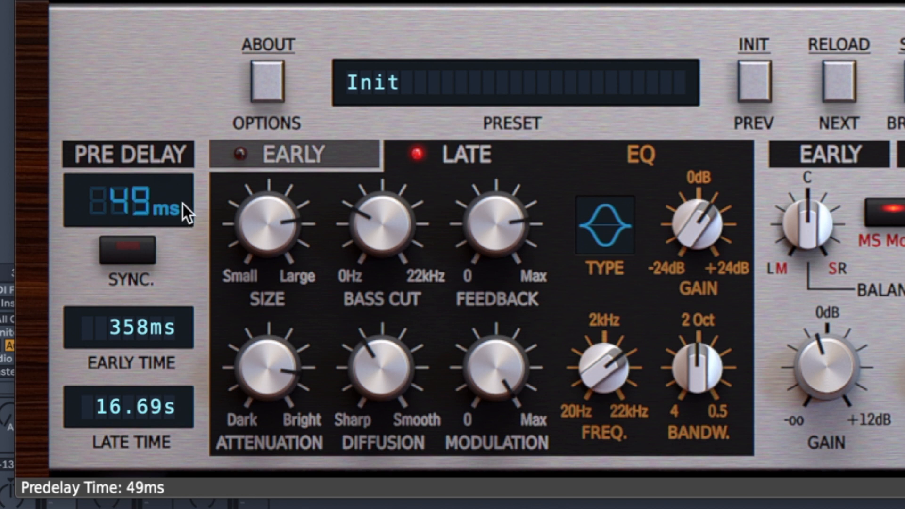
pyautogui.click(137, 256)
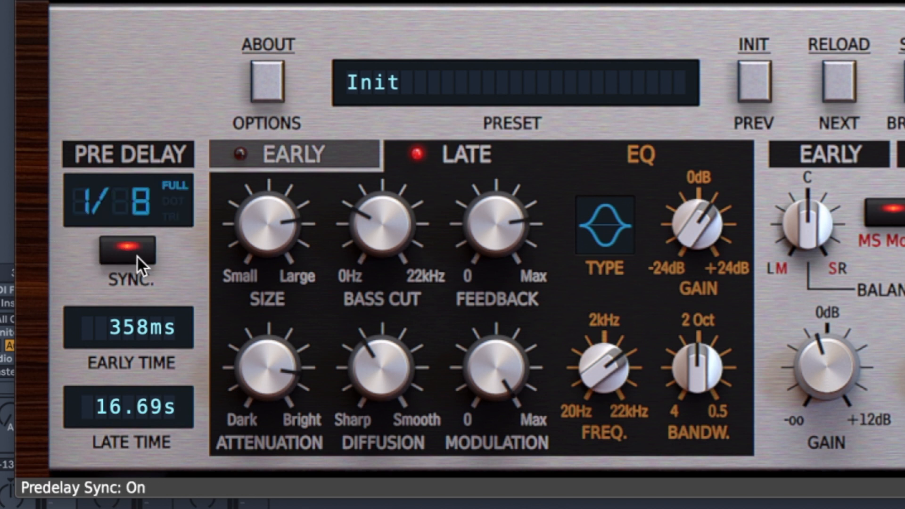
pyautogui.moveTo(126, 194); pyautogui.dragTo(135, 96)
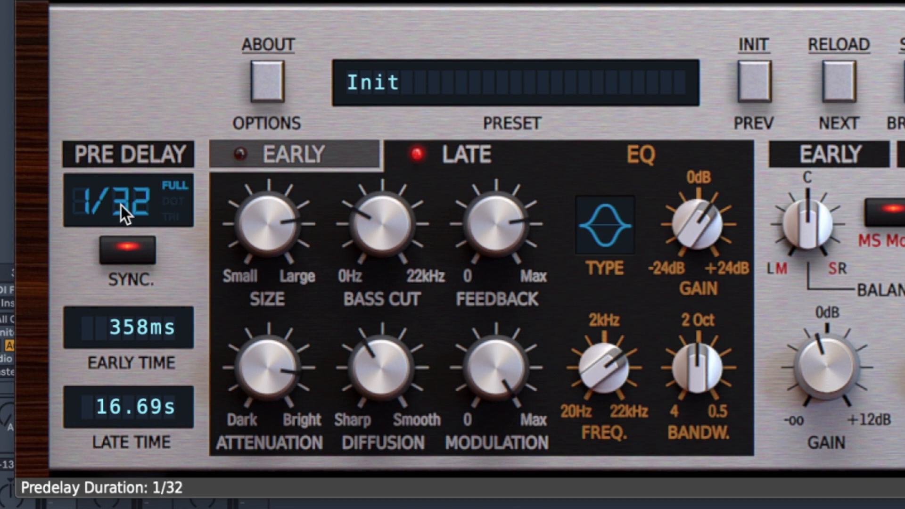
pyautogui.click(172, 207)
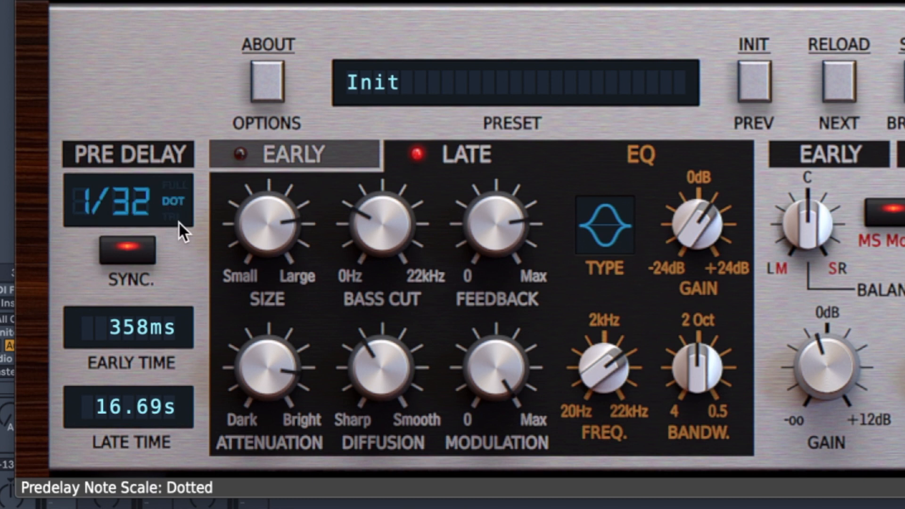
pyautogui.click(178, 222)
pyautogui.click(173, 185)
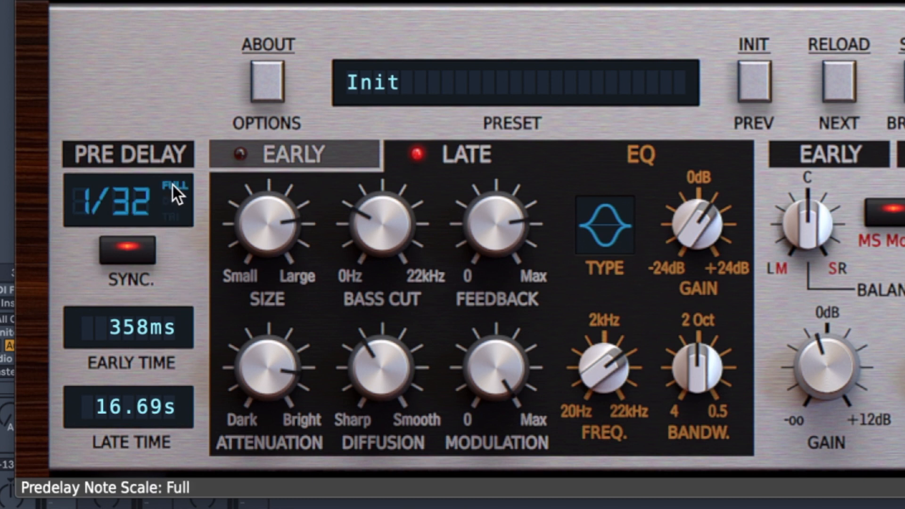
# - Turn off the pre-delay sync and adjust the pre-delay time in milliseconds
pyautogui.click(129, 250)
pyautogui.moveTo(132, 227); pyautogui.dragTo(129, 151)
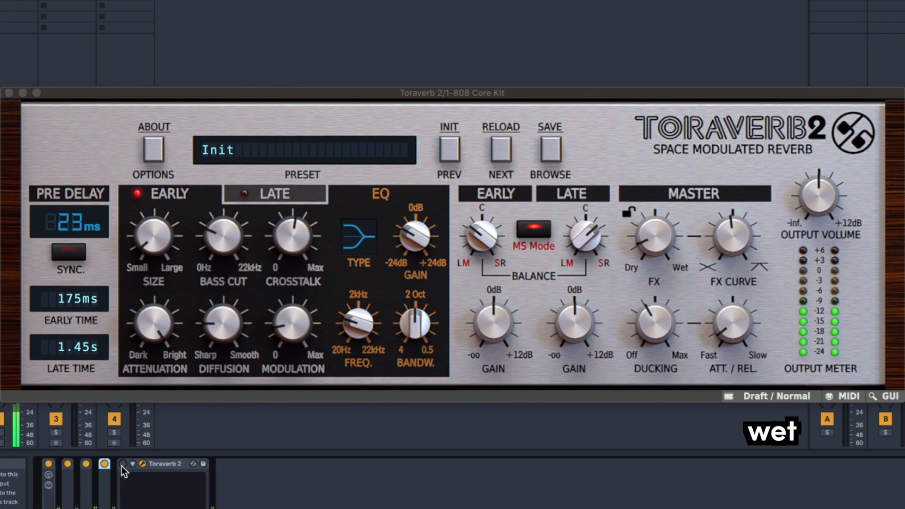
# - Compare the 808 Core Kit with Toraverb 2 active and bypassed, in the mix and with the drums soloed
pyautogui.click(123, 464)
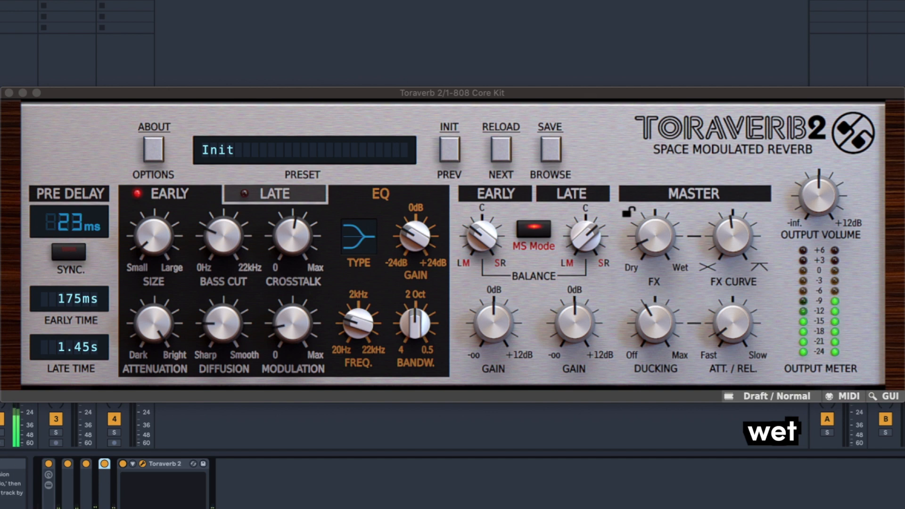
pyautogui.press('s')
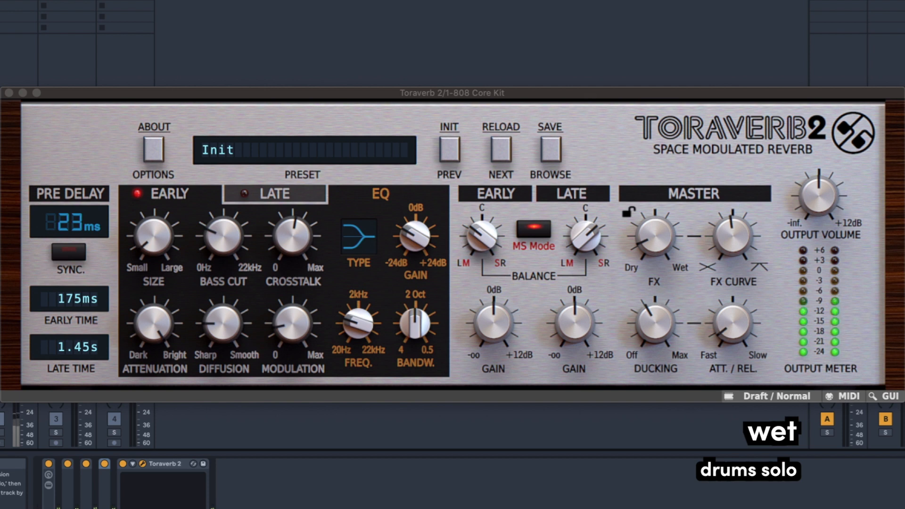
pyautogui.click(121, 466)
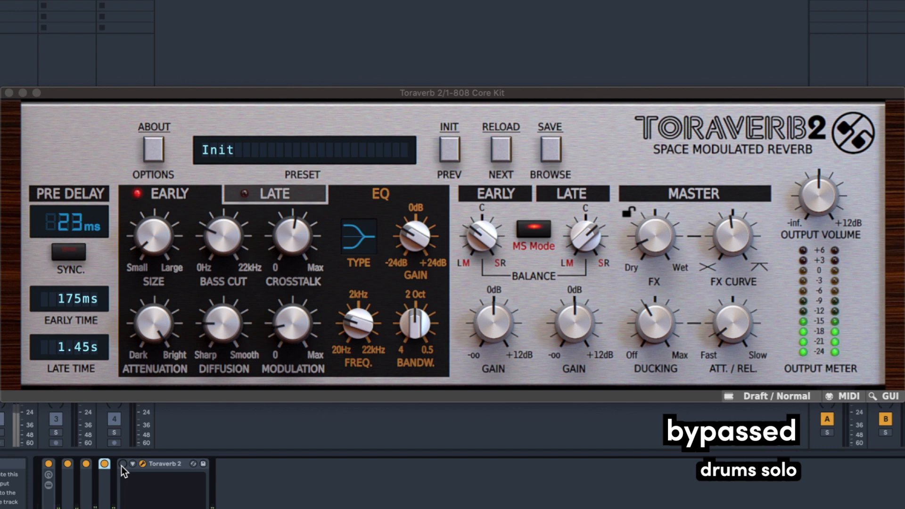
pyautogui.click(122, 466)
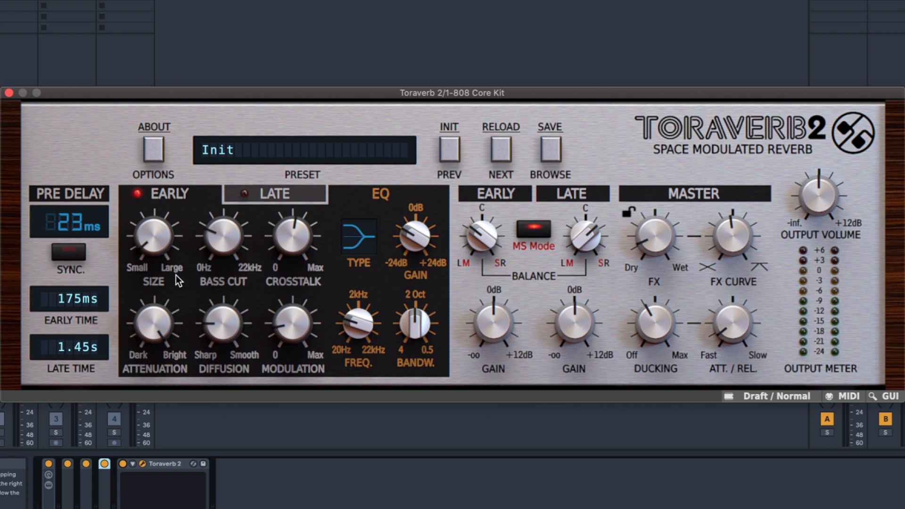
# - Fine-tune the early attenuation on the drum reverb and set its early size to 1.3 m
pyautogui.moveTo(149, 324); pyautogui.dragTo(148, 322)
pyautogui.moveTo(155, 237); pyautogui.dragTo(154, 238)
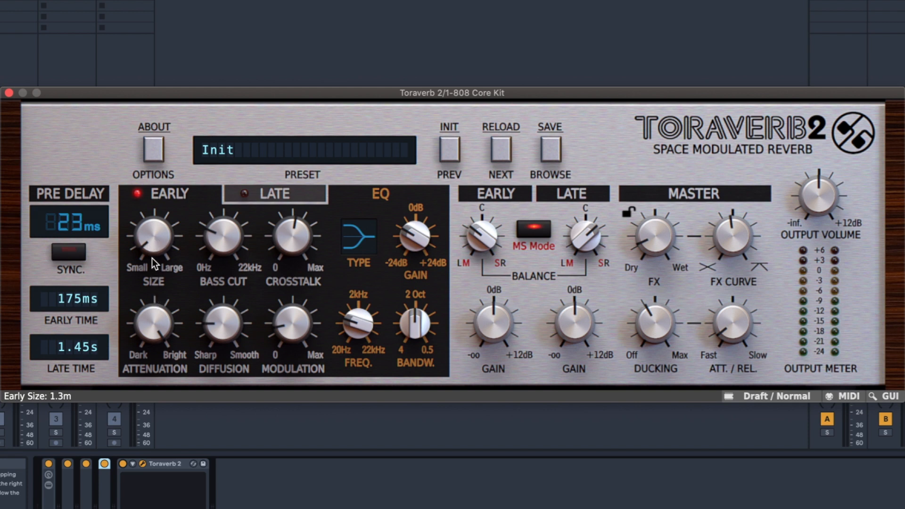